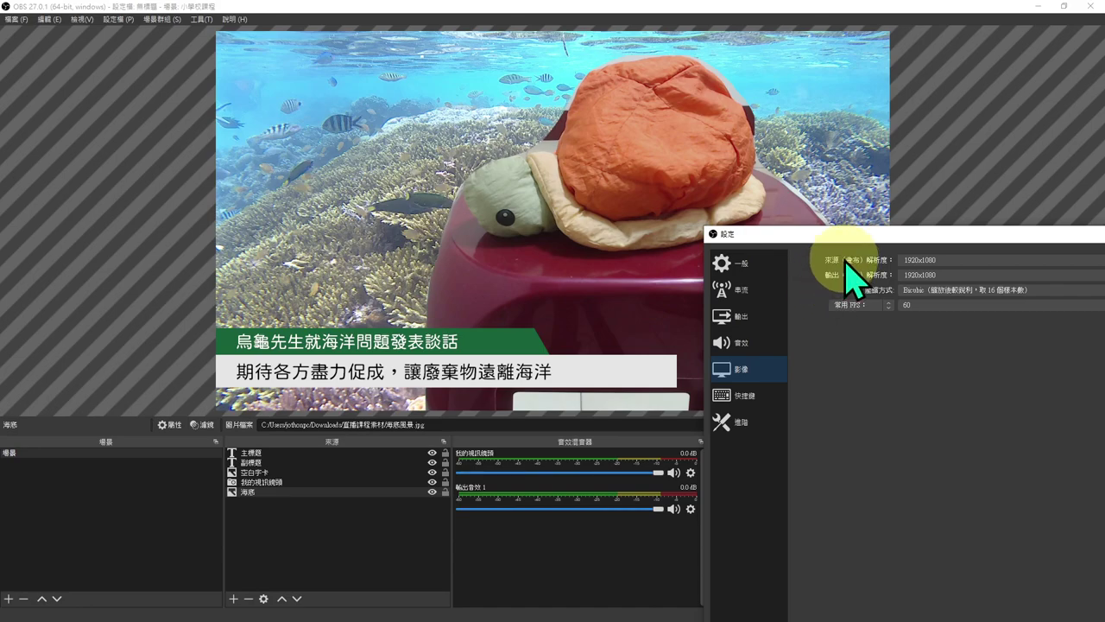
Step: Set the common FPS value to 30 in the video settings, apply it and close the settings
drag(854, 234, 702, 203)
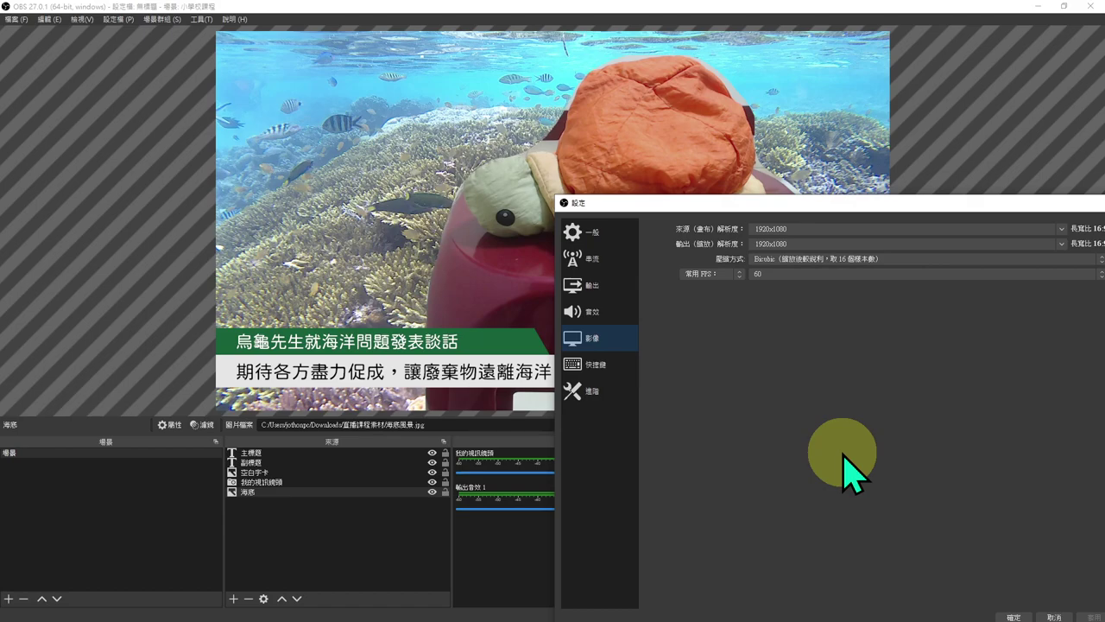
click(782, 275)
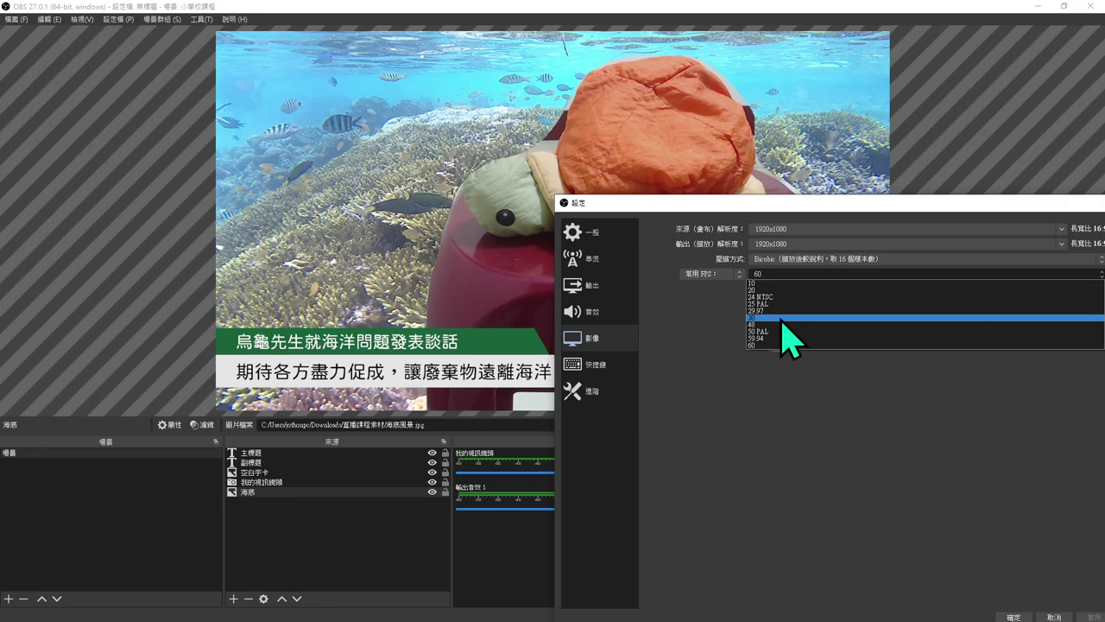
click(782, 317)
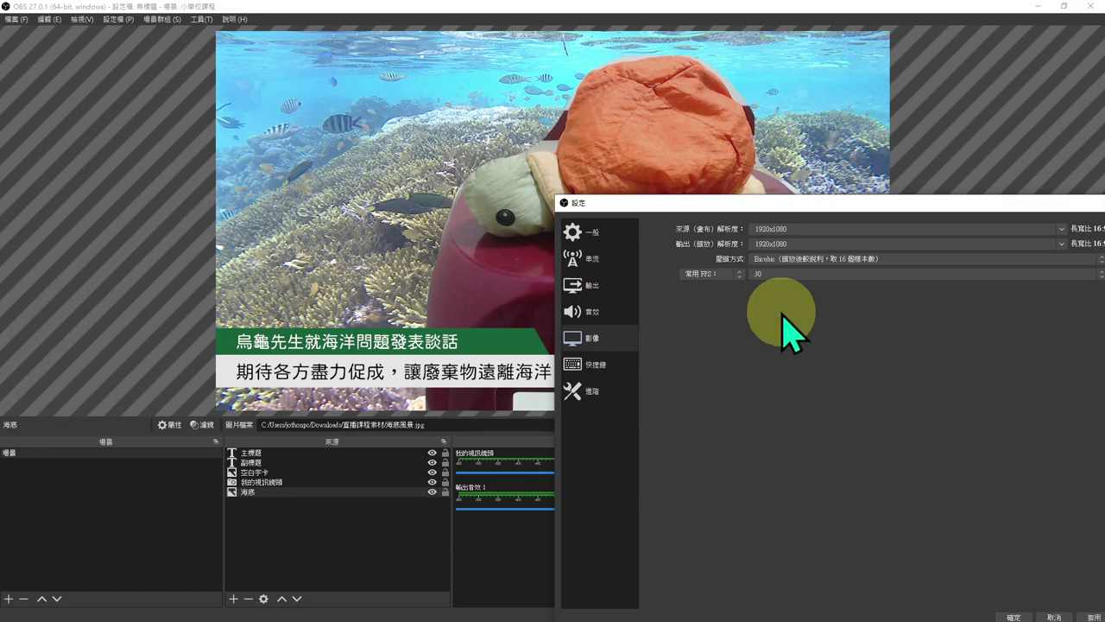
drag(792, 202, 573, 86)
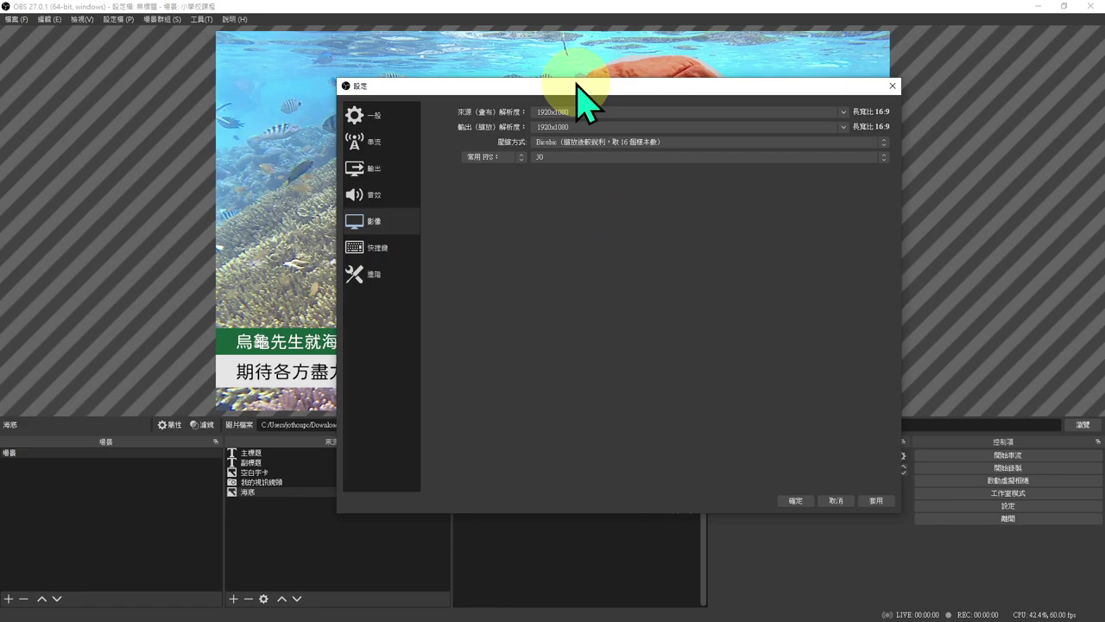
click(874, 501)
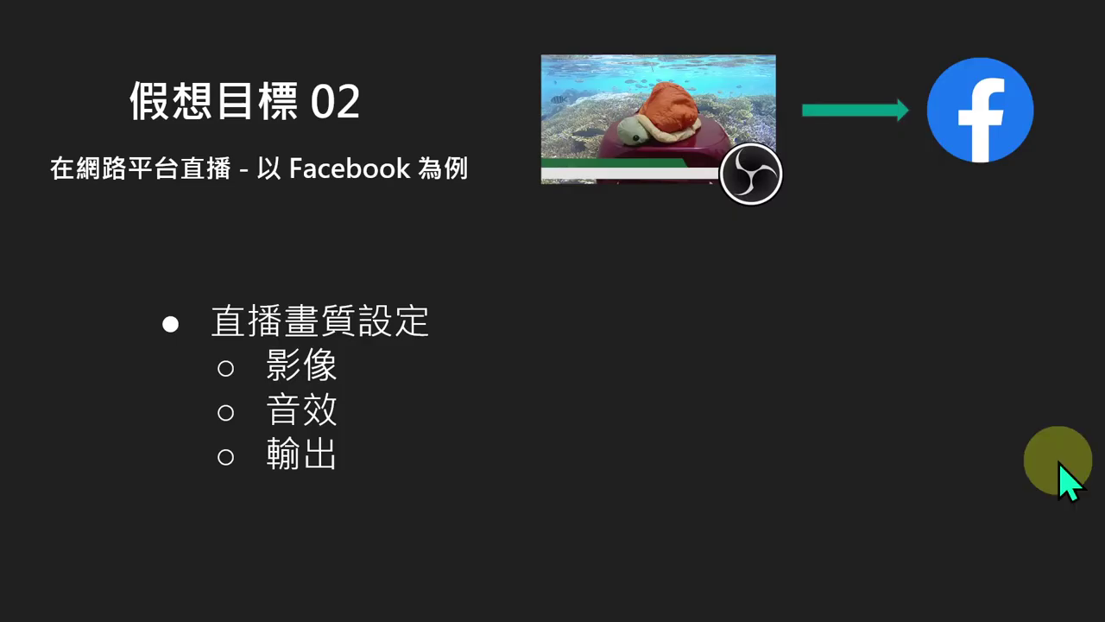
click(777, 395)
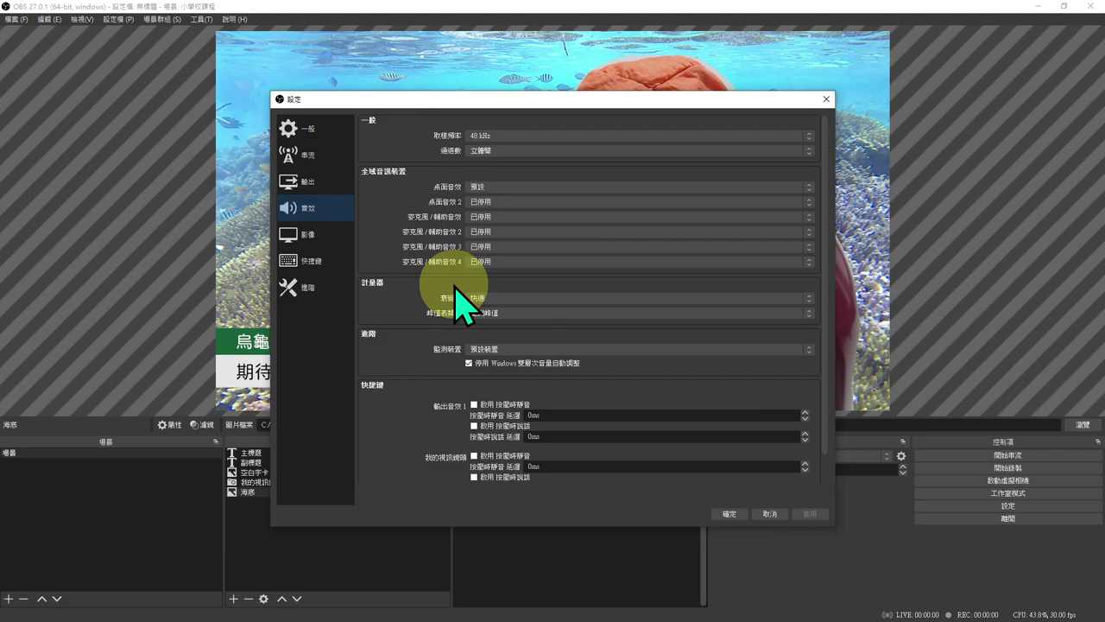
click(733, 513)
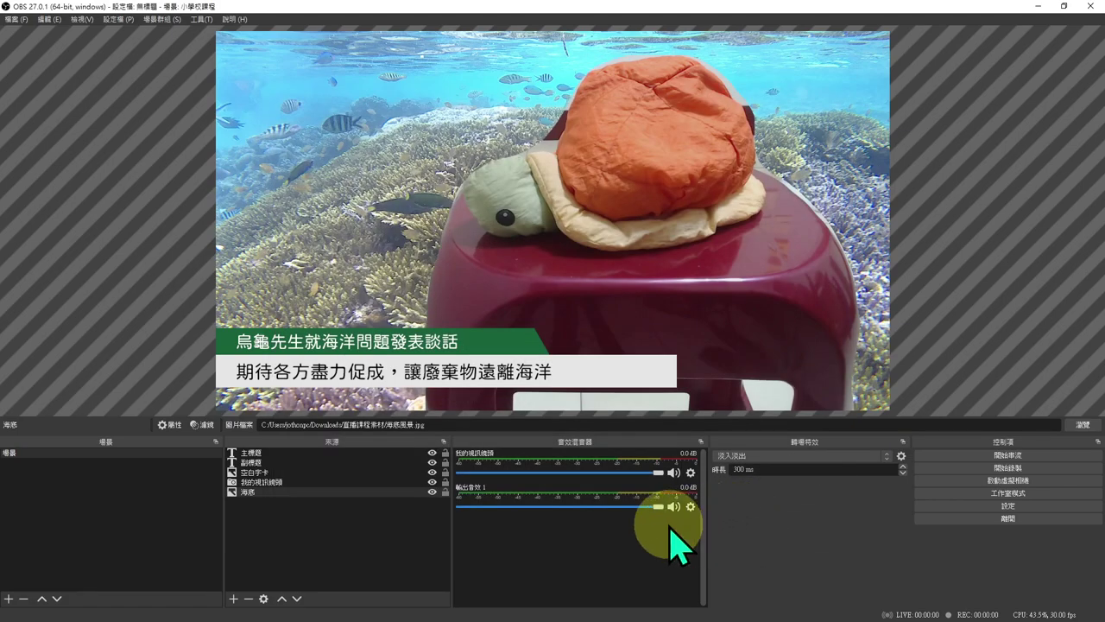
Step: Hide all the sources in the scene, from the main title down to the 海底 background image
click(320, 463)
click(324, 541)
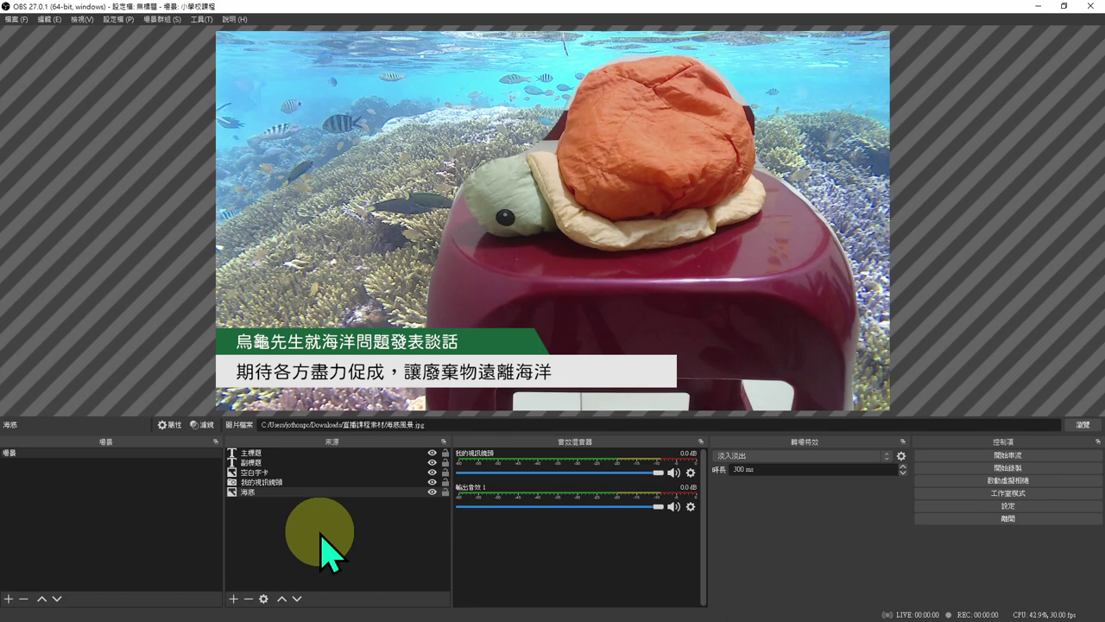
click(433, 463)
click(432, 472)
click(432, 482)
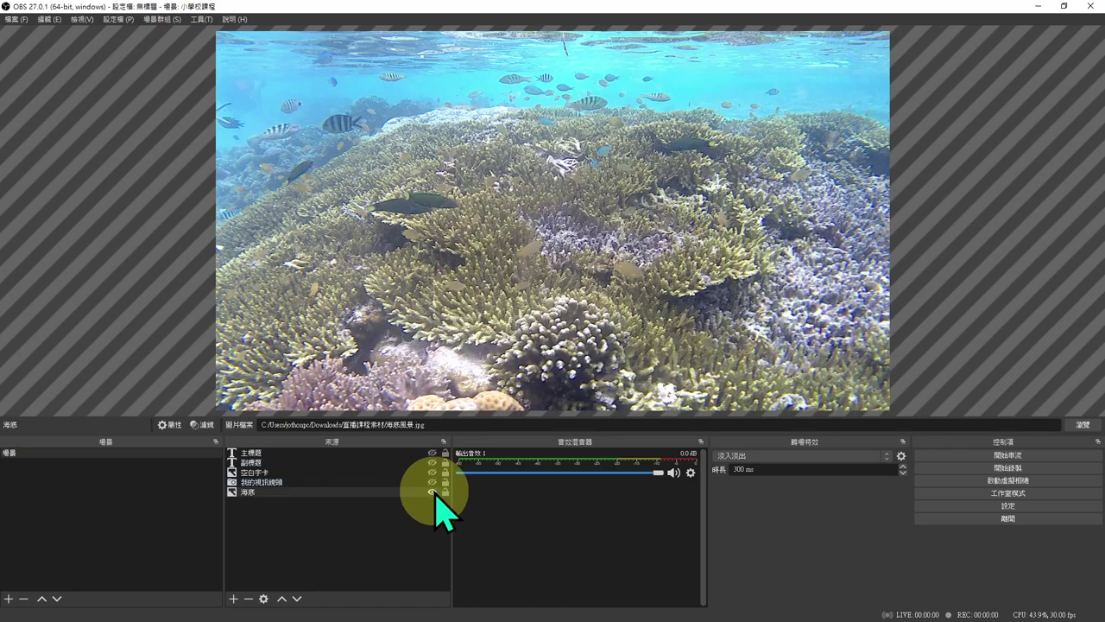
click(433, 492)
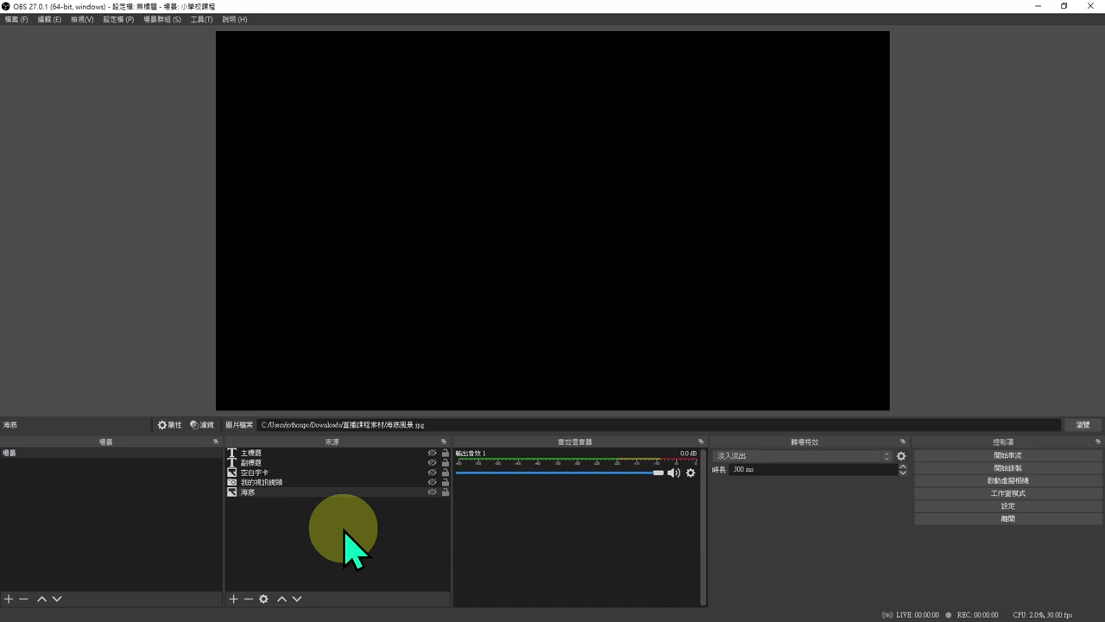
Step: Make the titles, blank caption card, webcam and 海底 image sources visible again
click(431, 453)
click(431, 462)
click(432, 473)
click(431, 481)
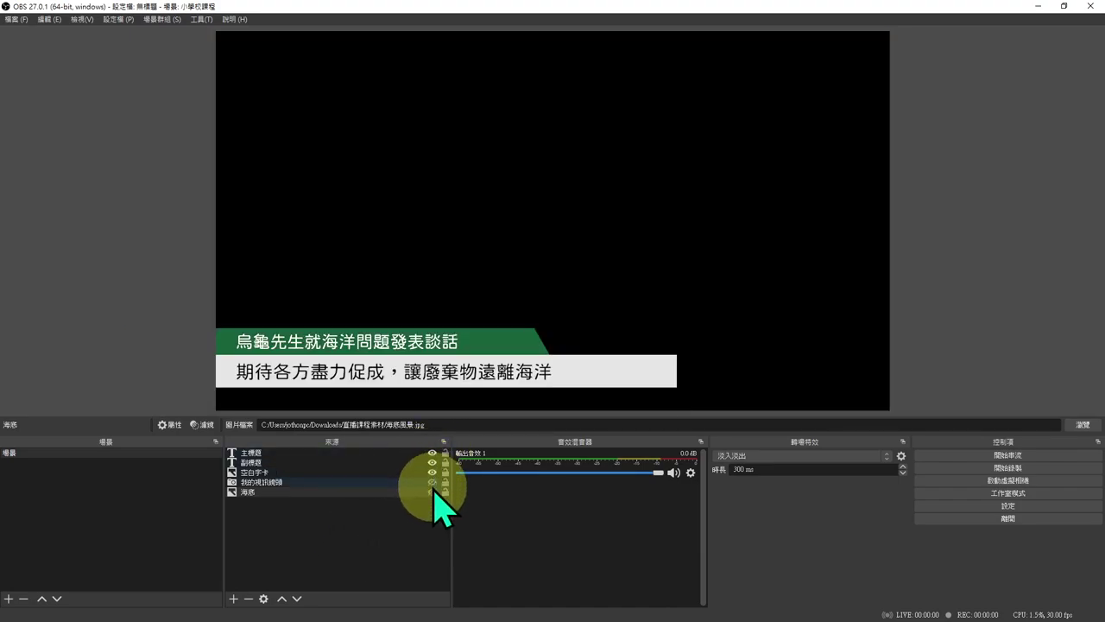
click(431, 492)
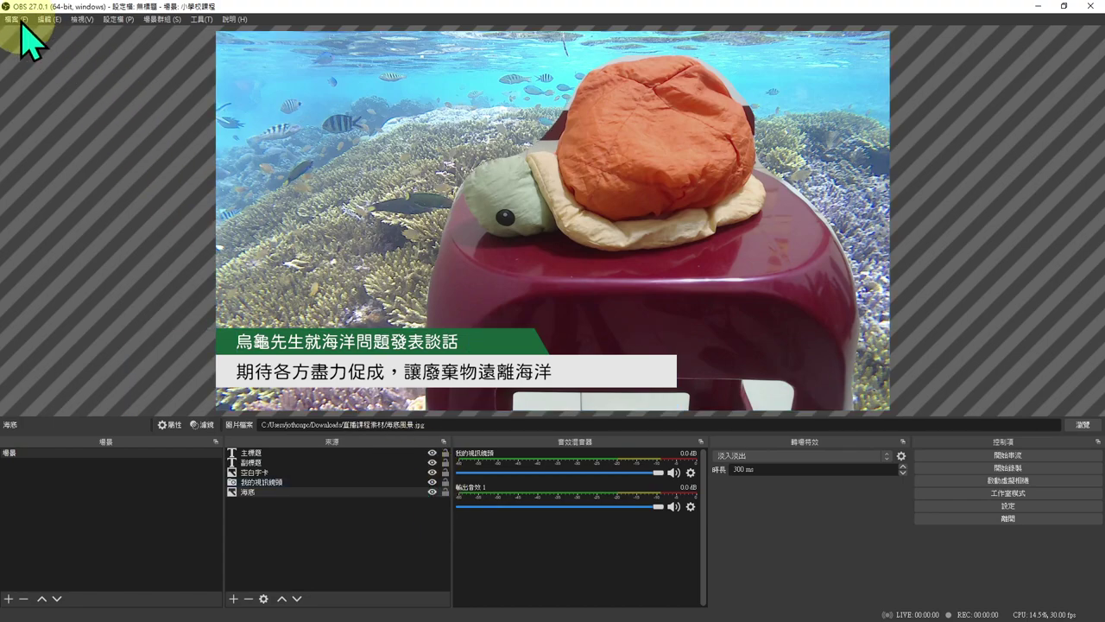
Step: Set the global desktop audio device to 已停用 (disabled) in the audio settings and apply the change
click(18, 19)
click(32, 67)
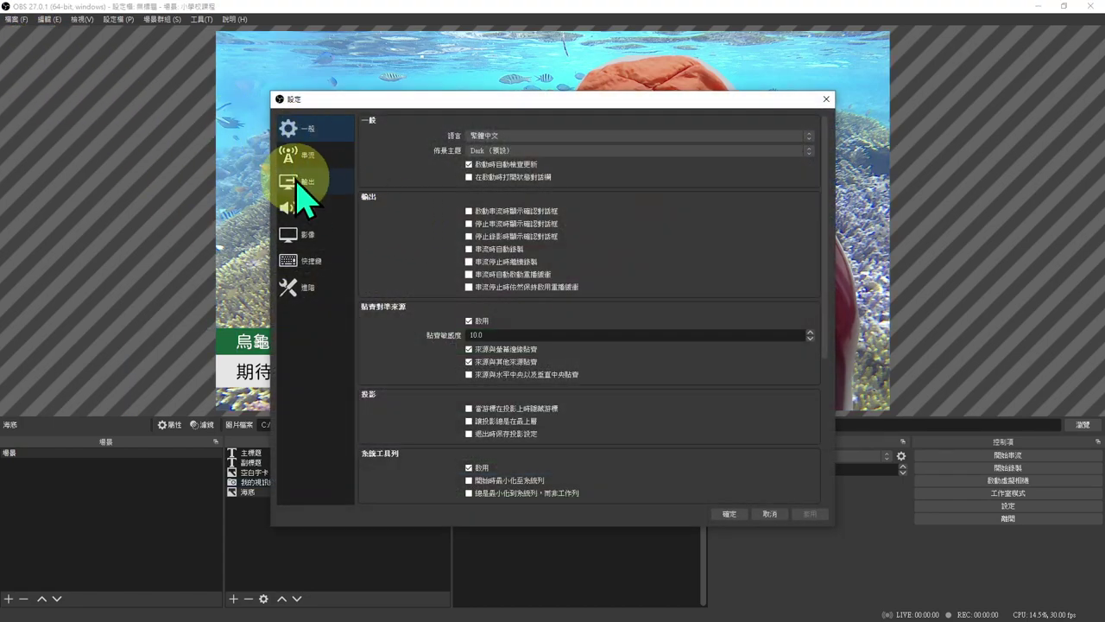
click(300, 208)
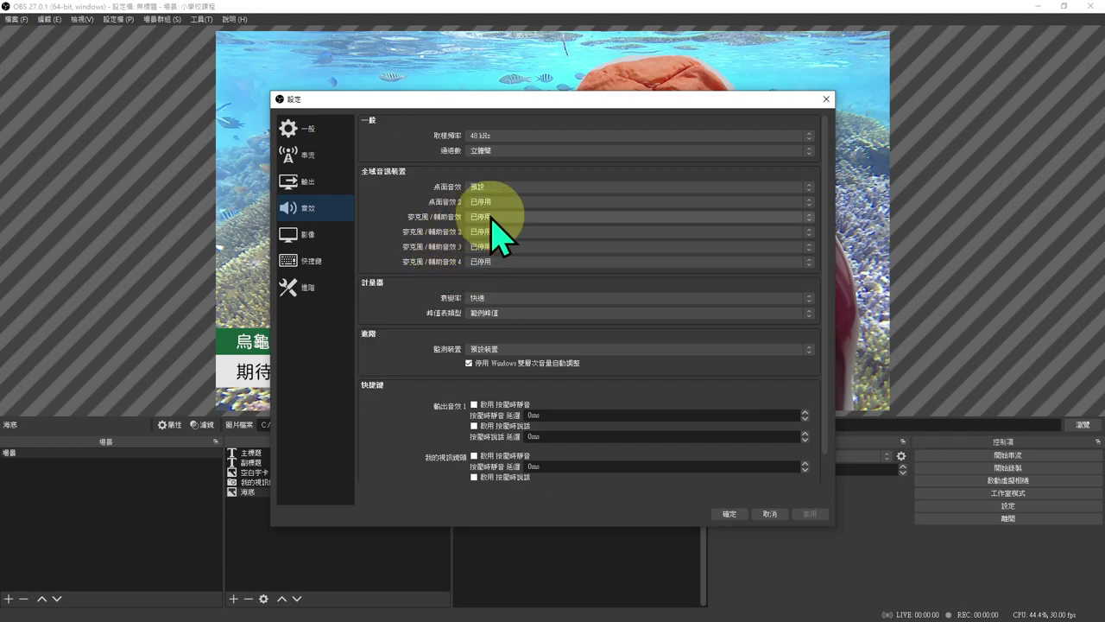
click(535, 188)
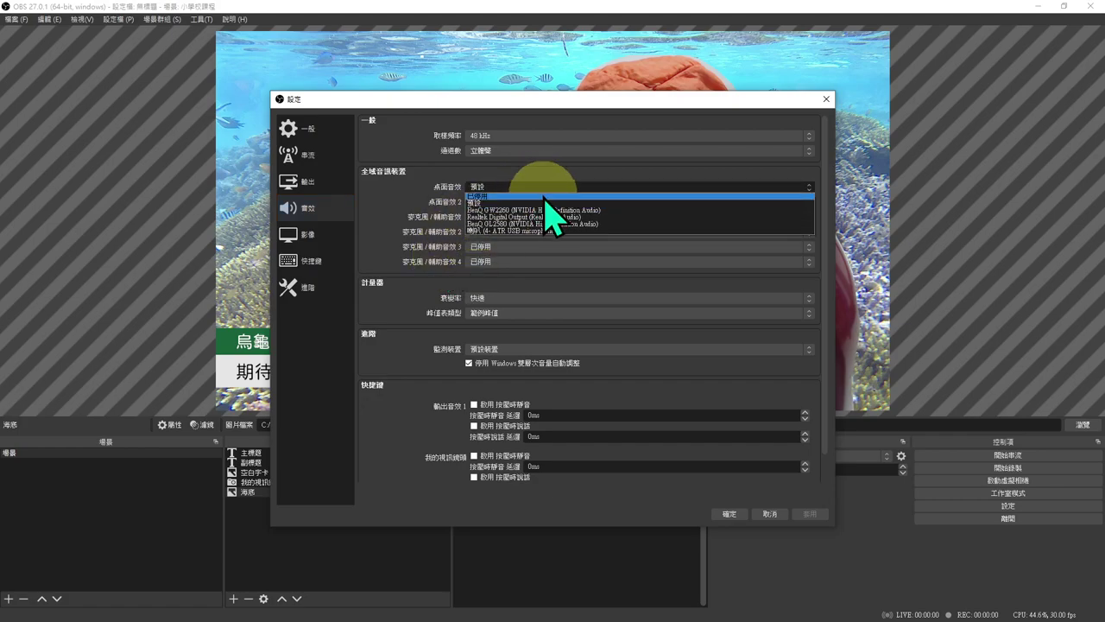
click(543, 196)
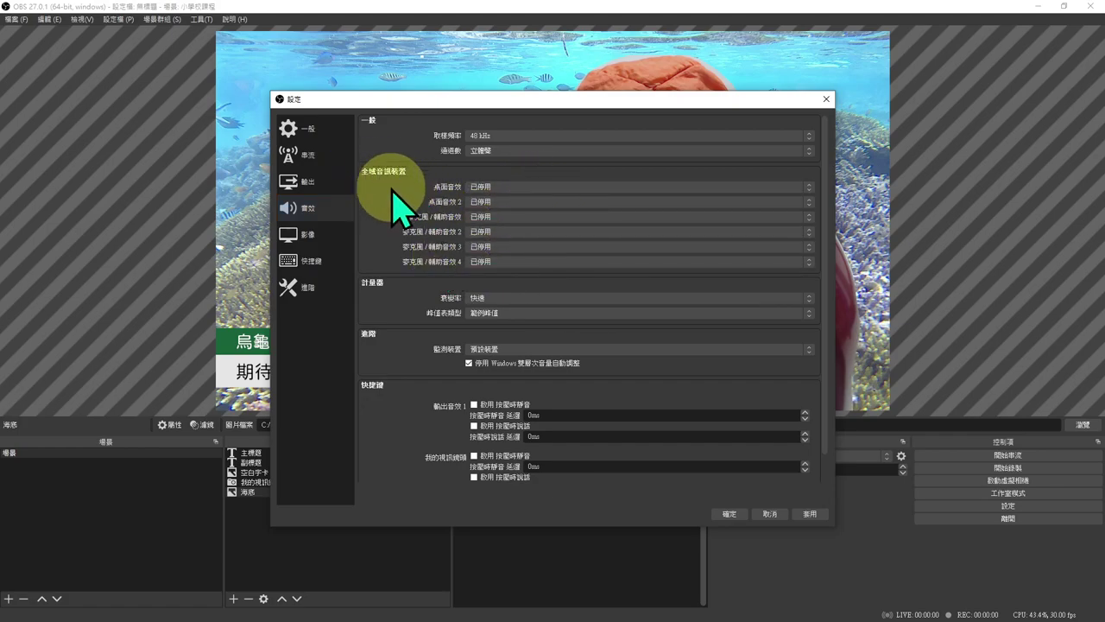
click(812, 514)
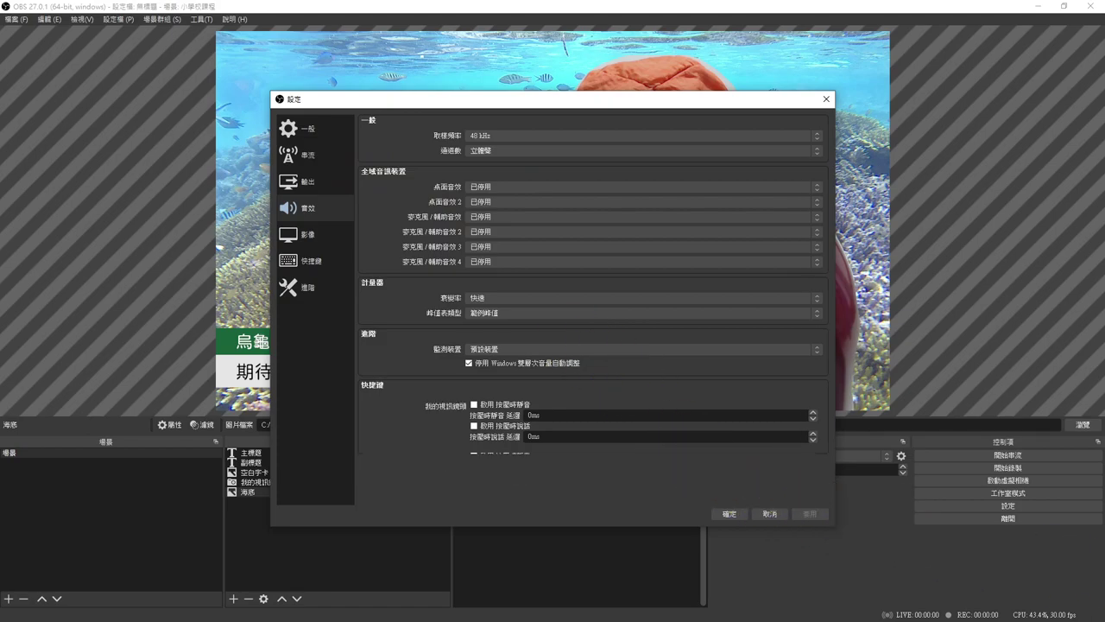
click(851, 377)
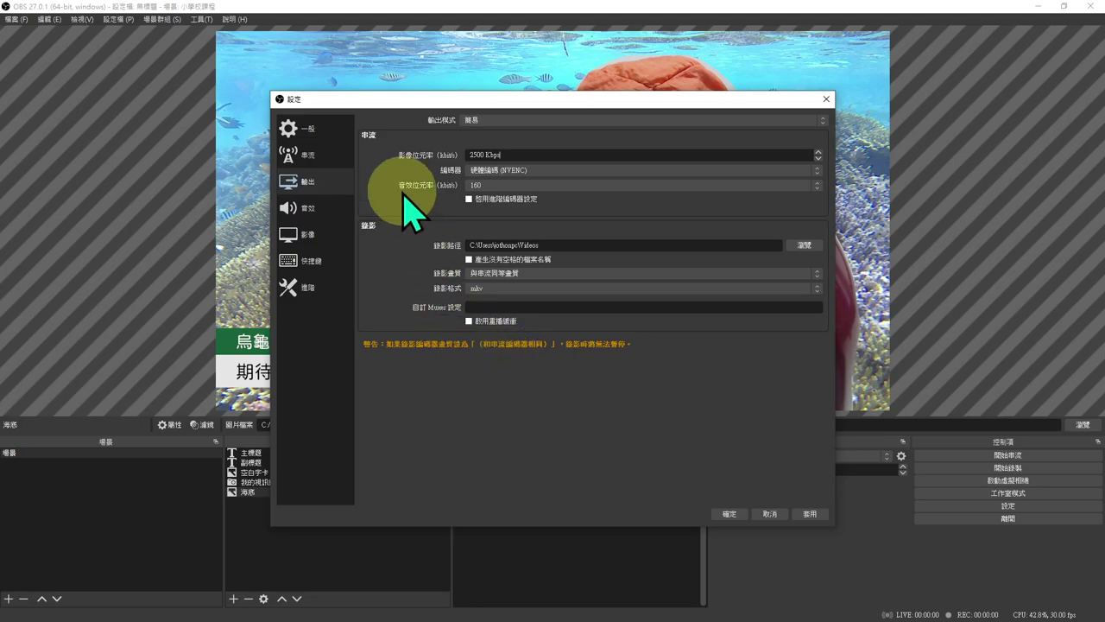
Step: Look through the recording, audio and replay buffer options of the 進階 output mode, and return the mode to 簡易
click(516, 121)
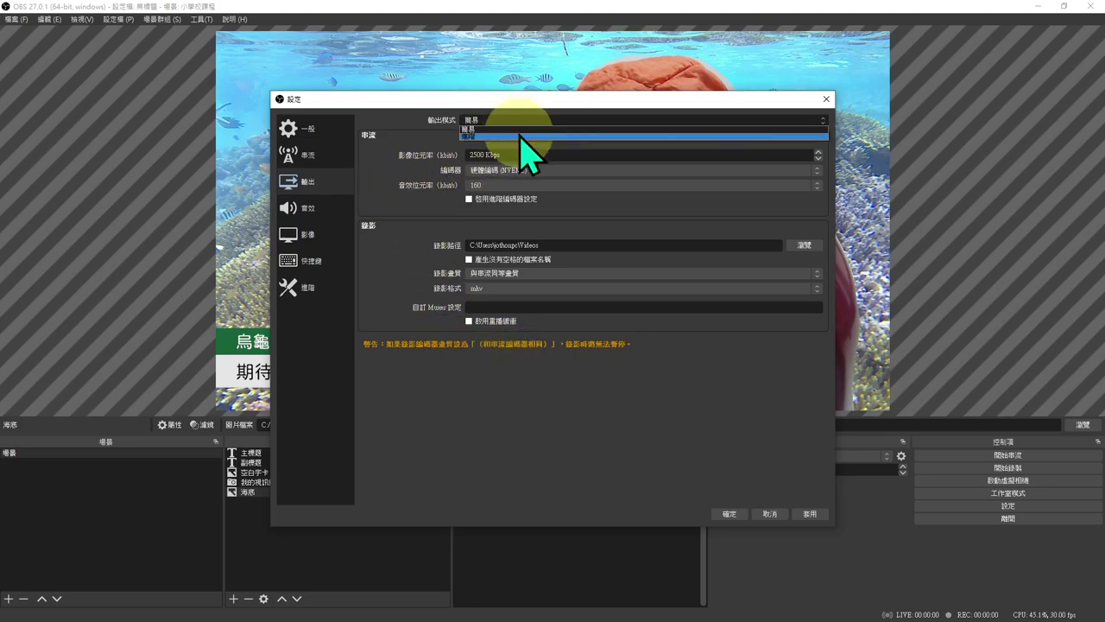
click(522, 136)
click(411, 136)
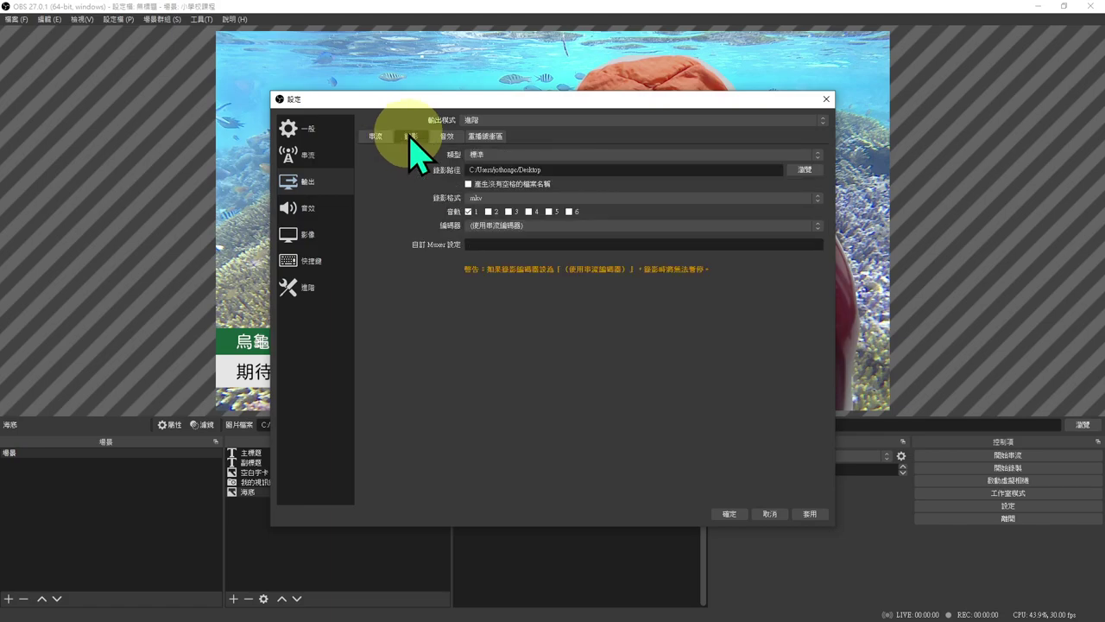
click(446, 137)
click(484, 137)
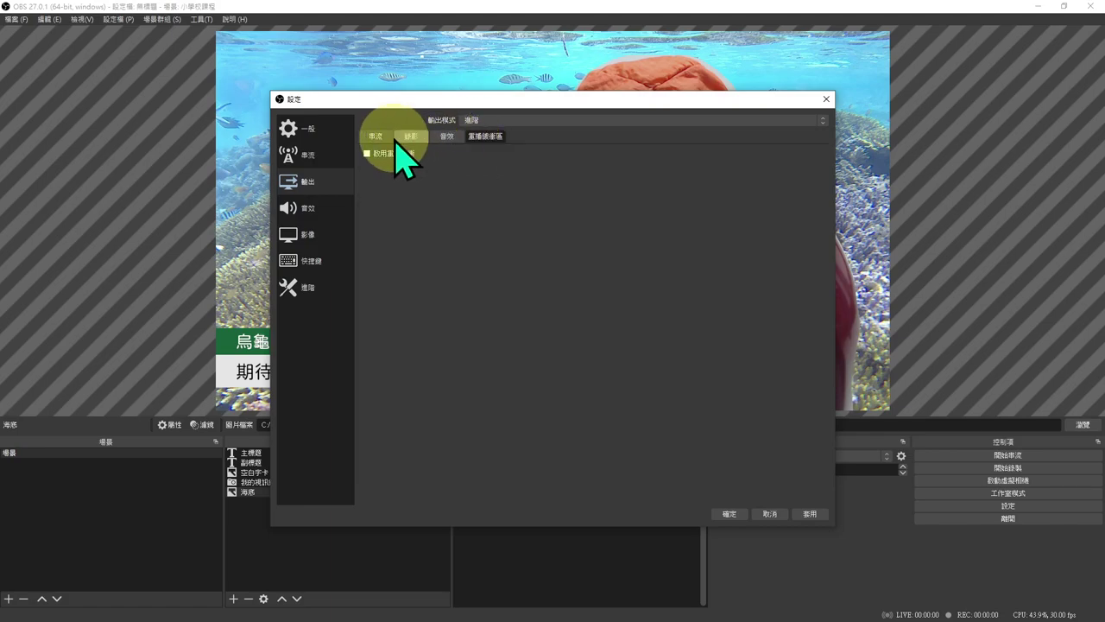
click(380, 136)
click(484, 121)
click(491, 130)
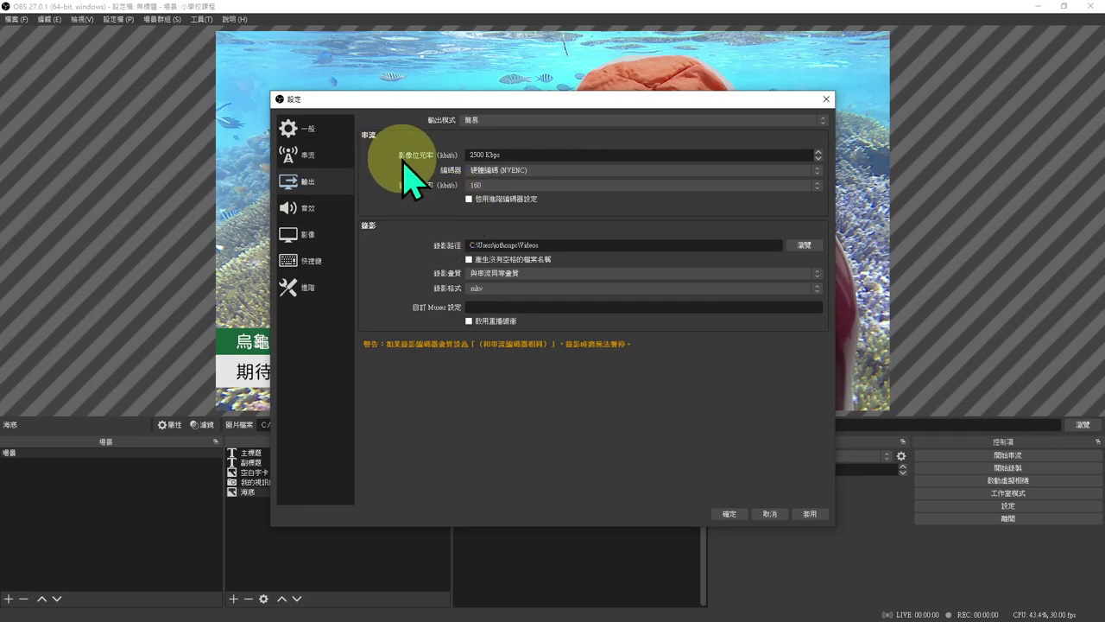
click(521, 155)
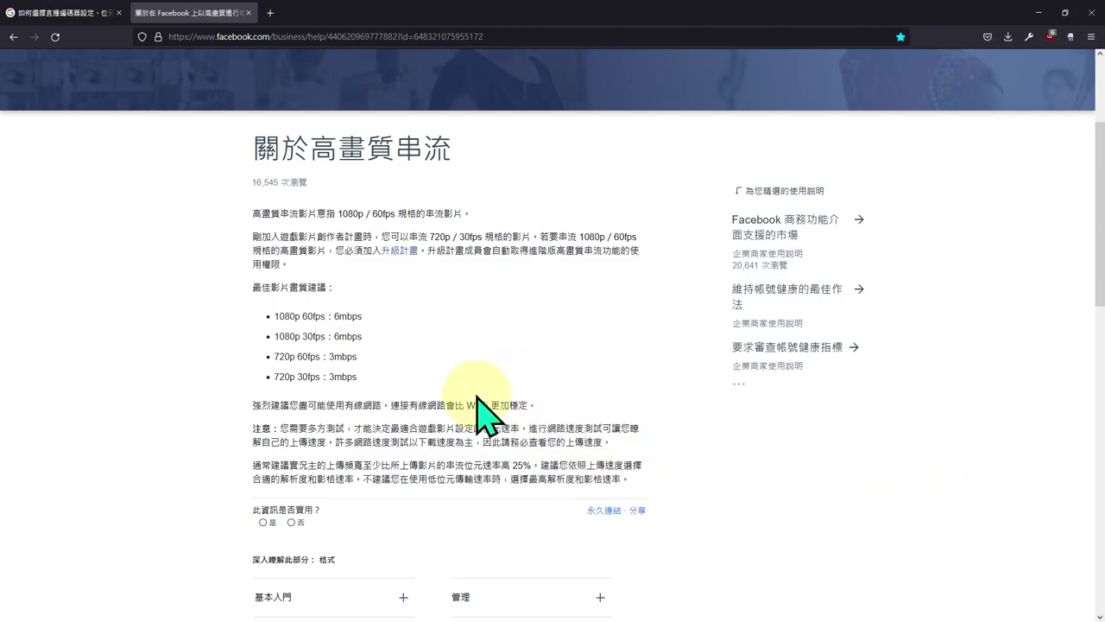
scroll(362, 406, down, 4)
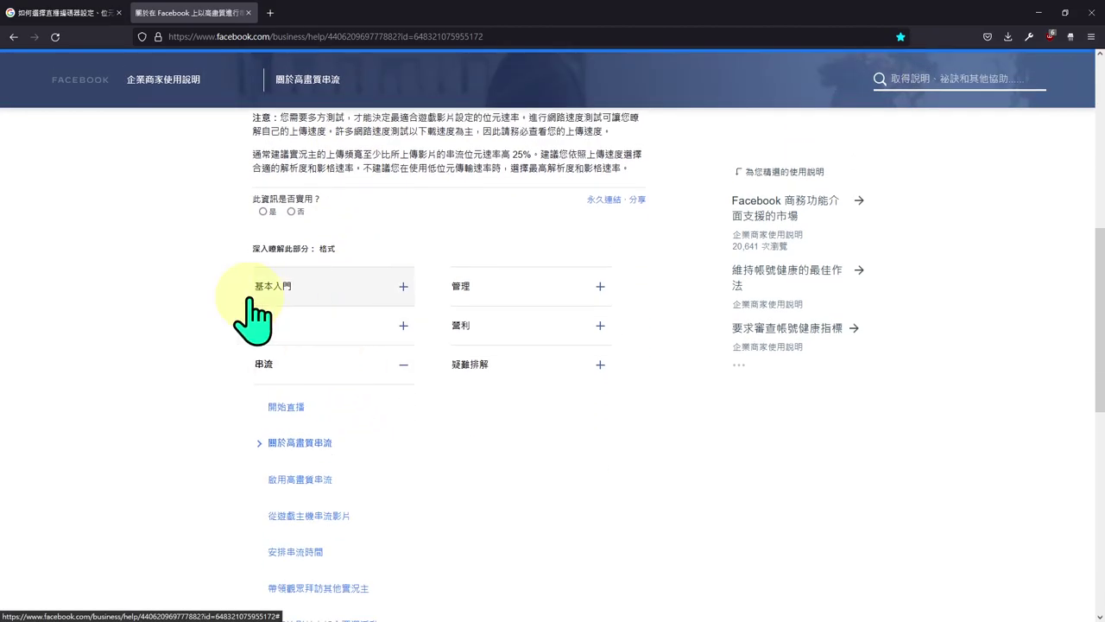
scroll(173, 301, up, 6)
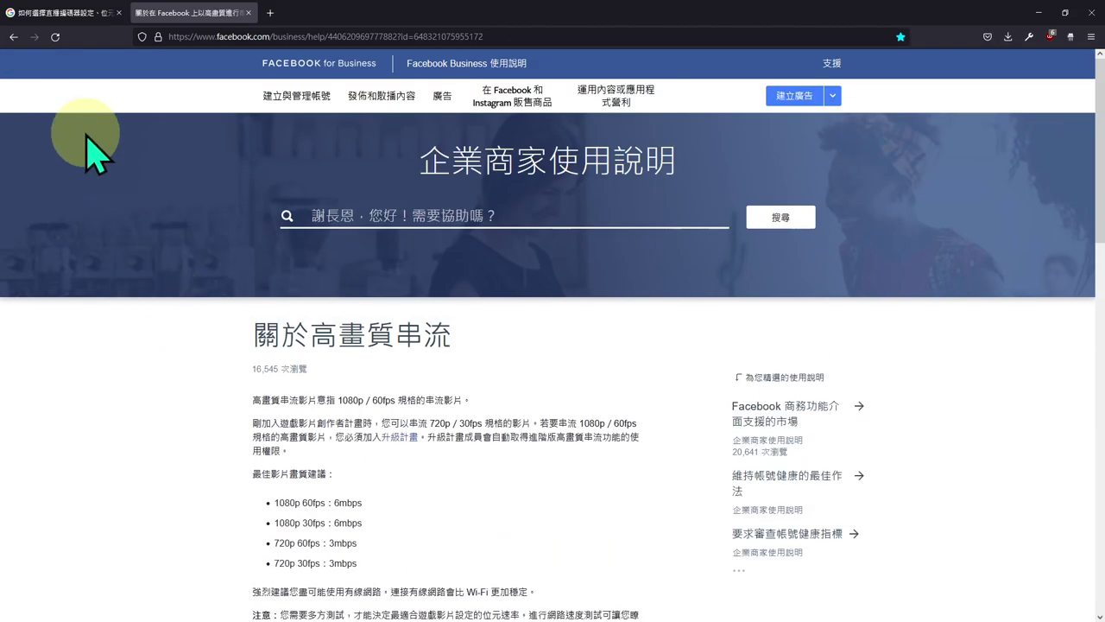
click(70, 13)
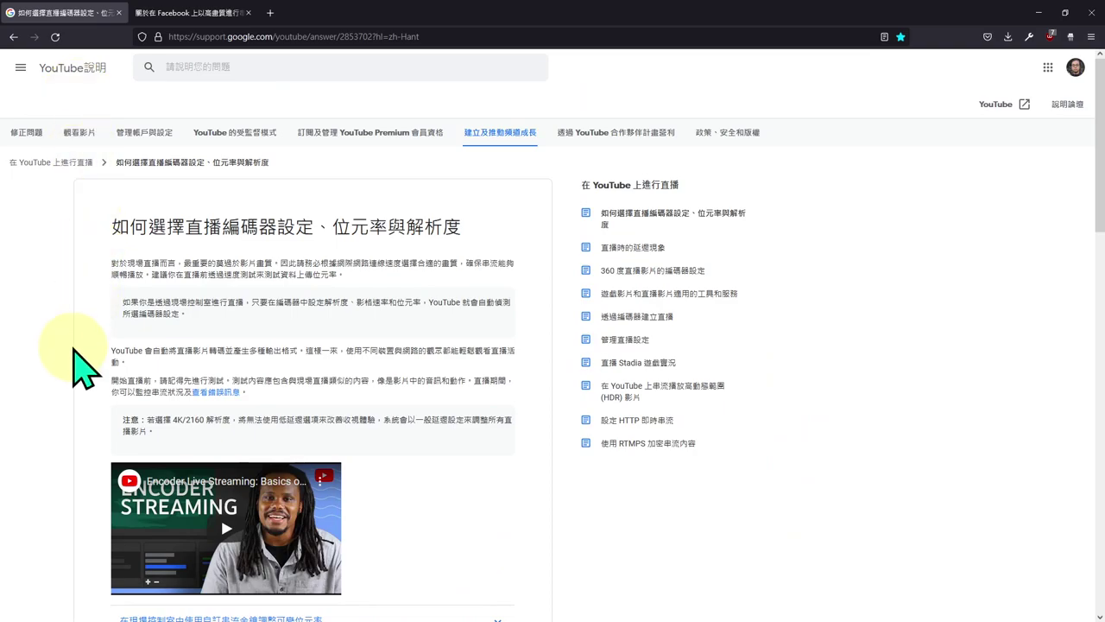
scroll(74, 352, down, 5)
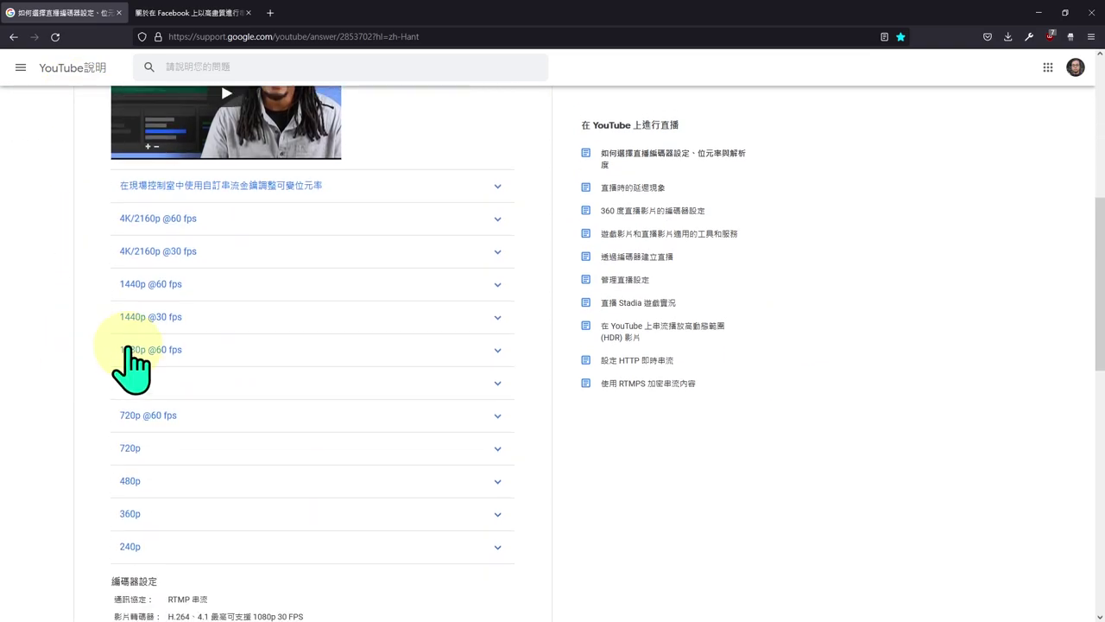
click(230, 353)
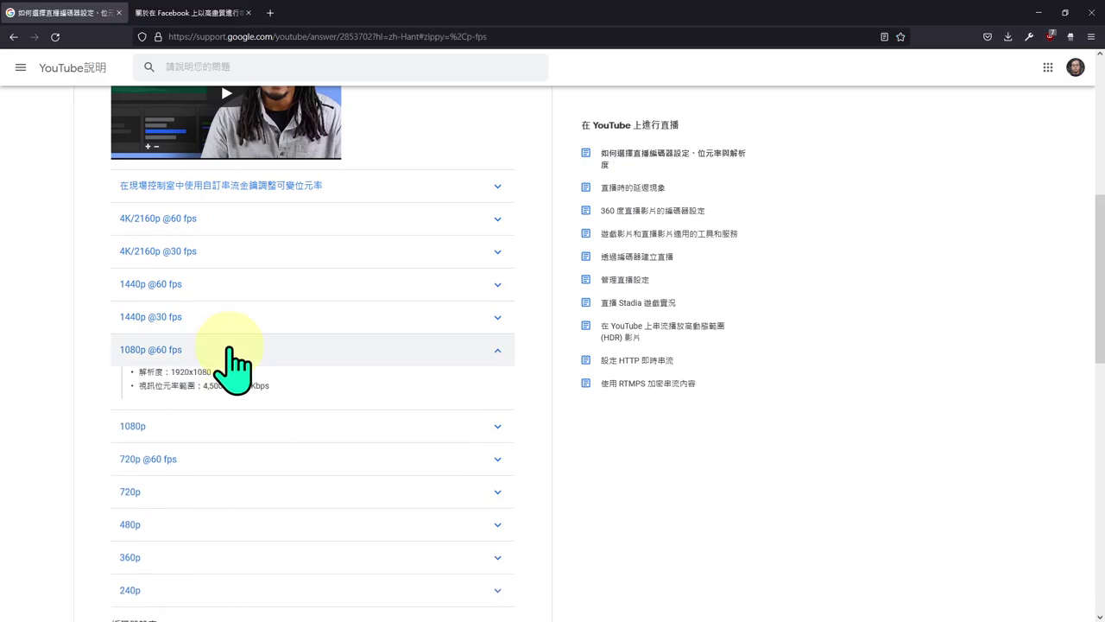
drag(203, 389, 248, 388)
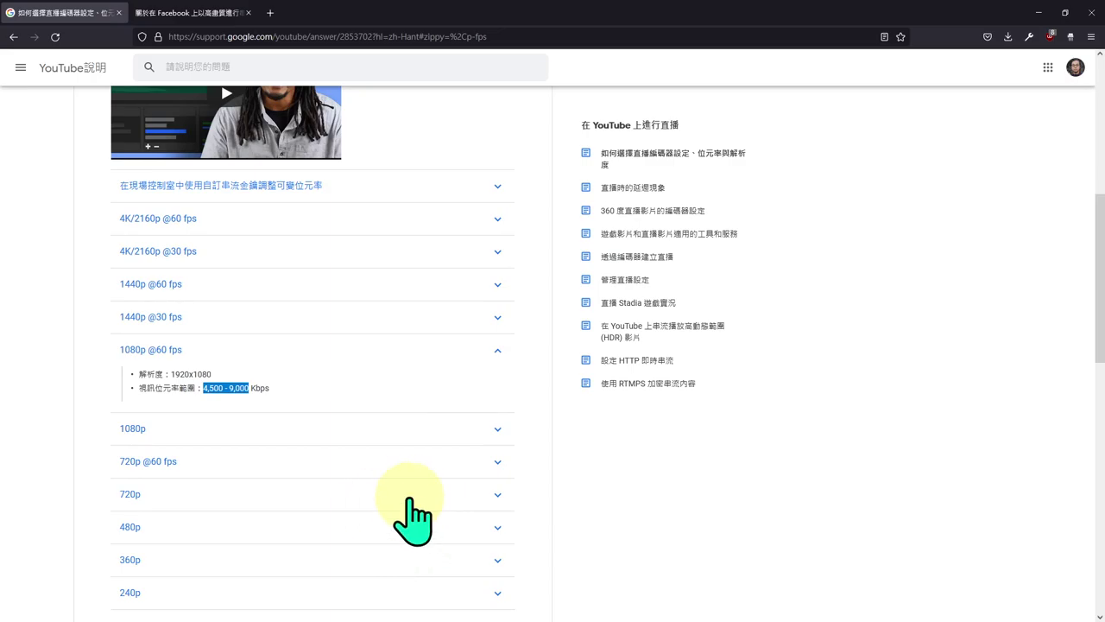
click(181, 13)
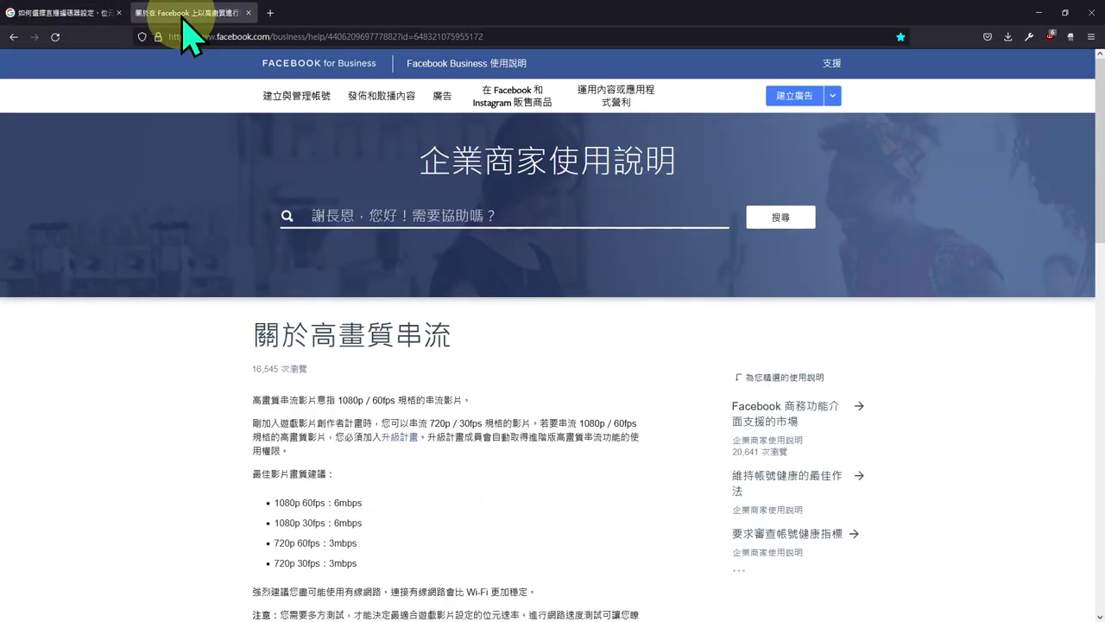
scroll(173, 383, down, 3)
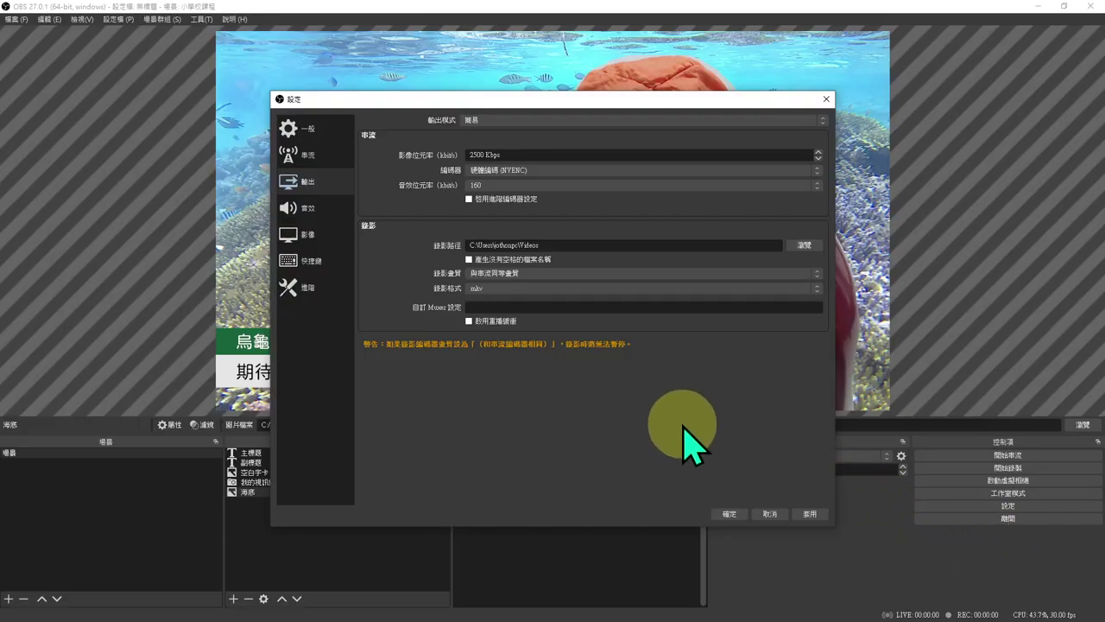
Step: Back in OBS, review the Facebook Live stream limits and the current video and output settings
click(322, 157)
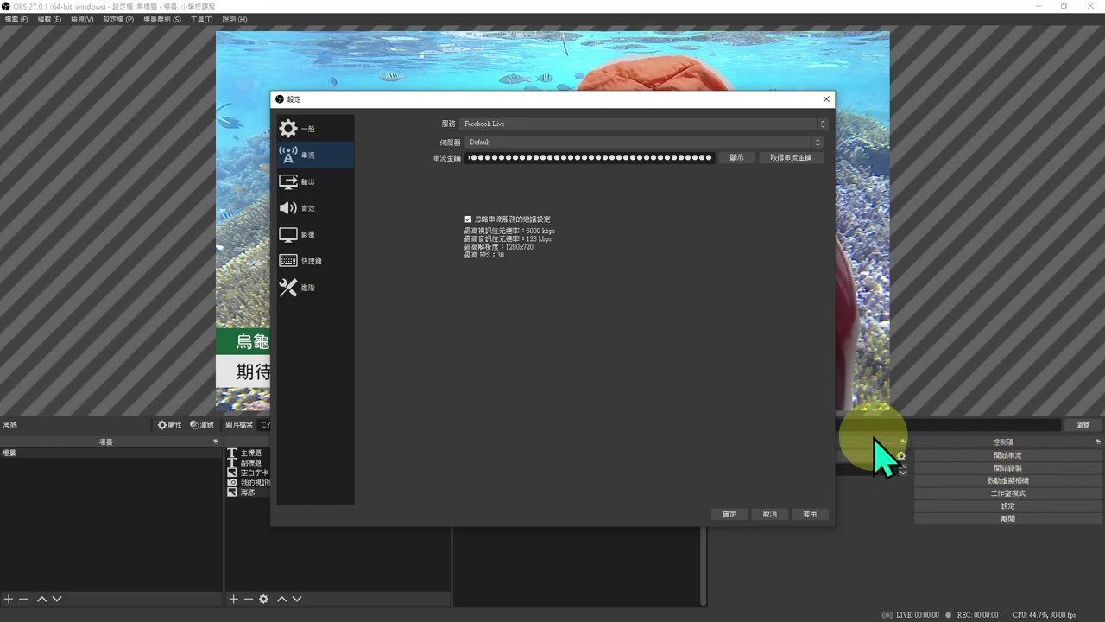
click(333, 183)
click(332, 235)
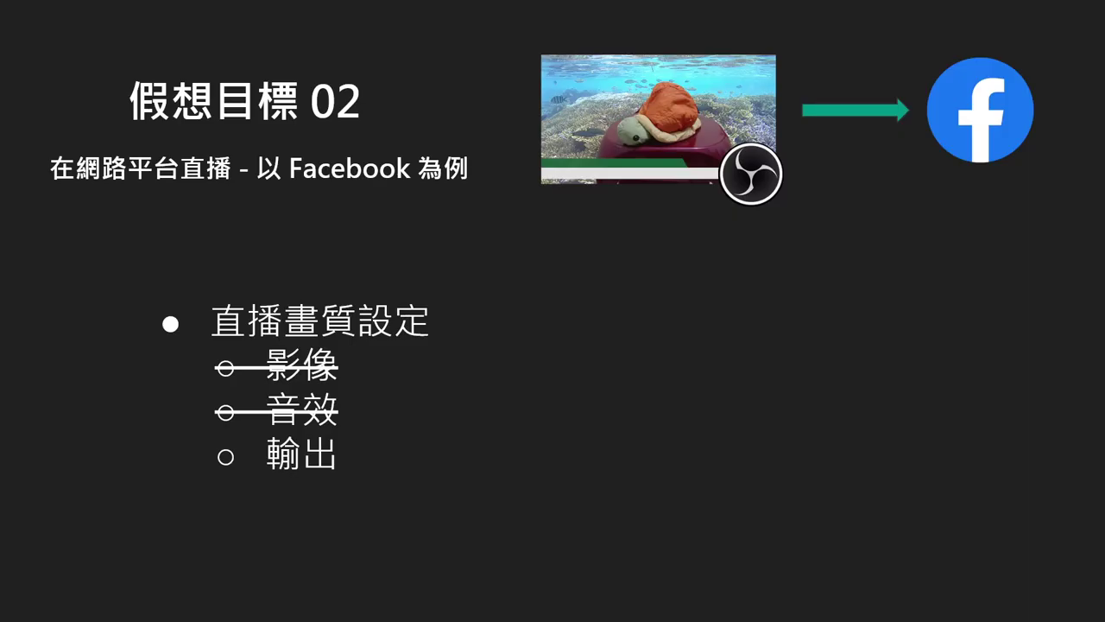
click(813, 436)
click(937, 436)
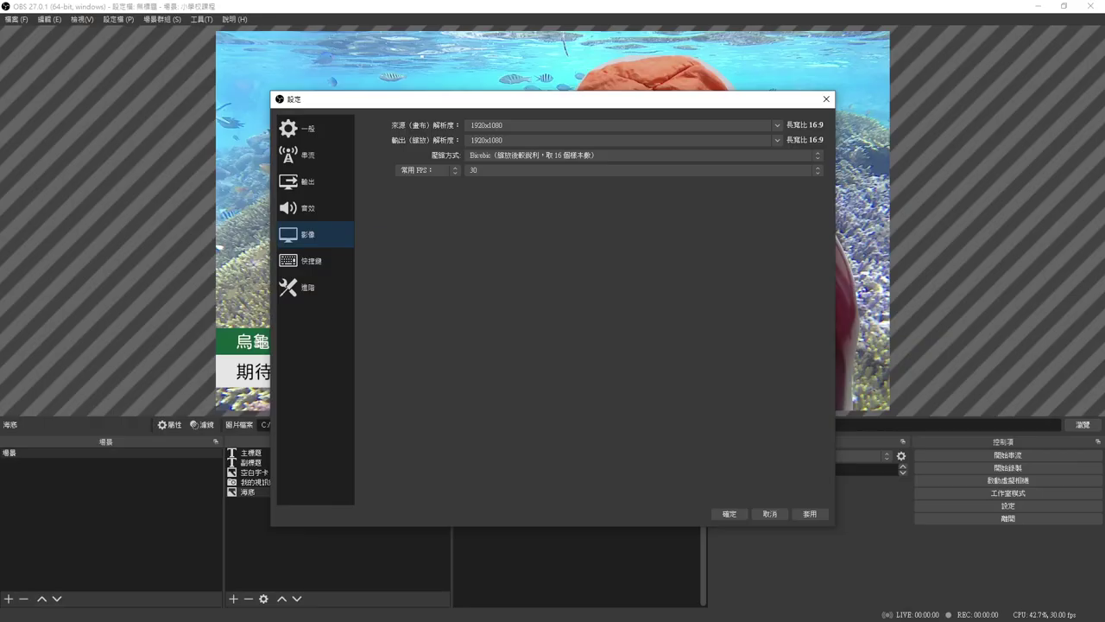
click(323, 189)
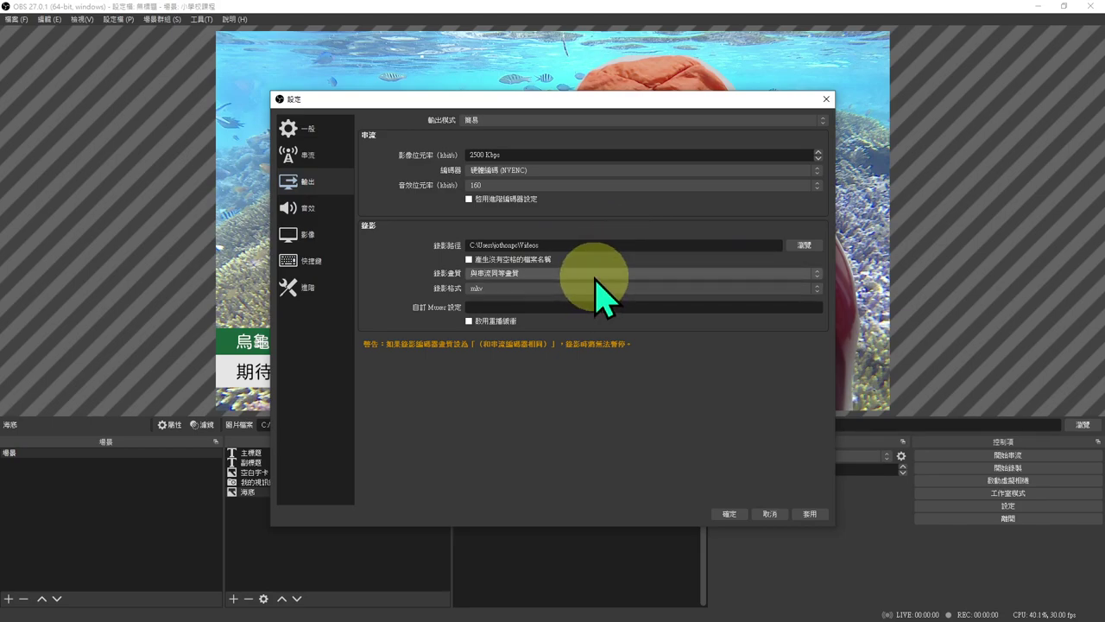
Step: Check the recording quality (錄影畫質) setting in the output settings, keep 與串流同等畫質, and apply and close the settings
click(595, 275)
click(598, 283)
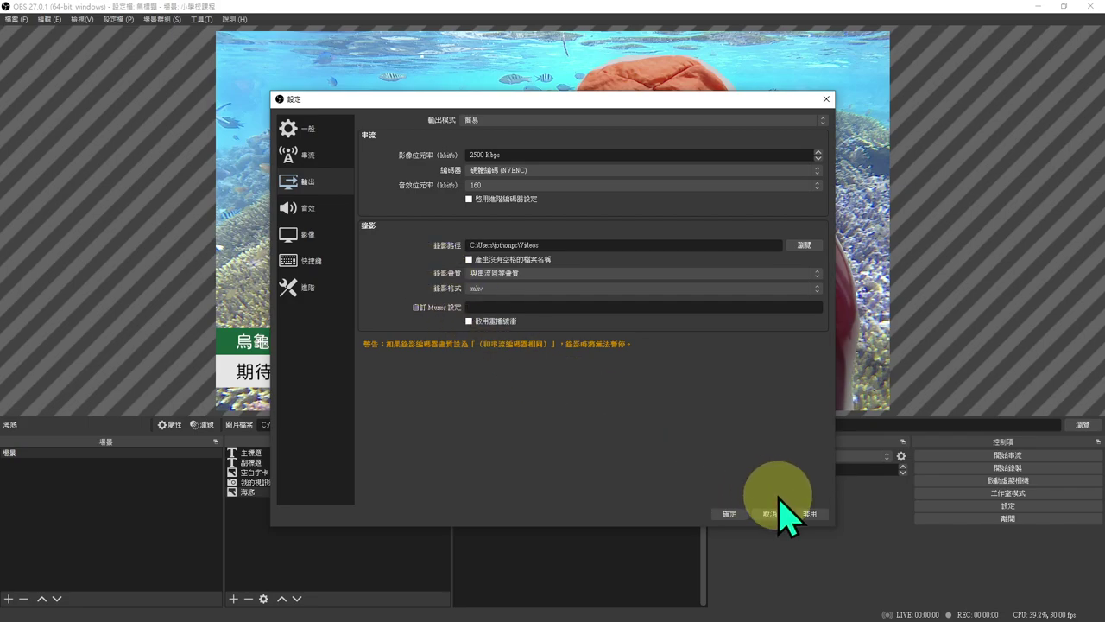
click(810, 514)
click(729, 513)
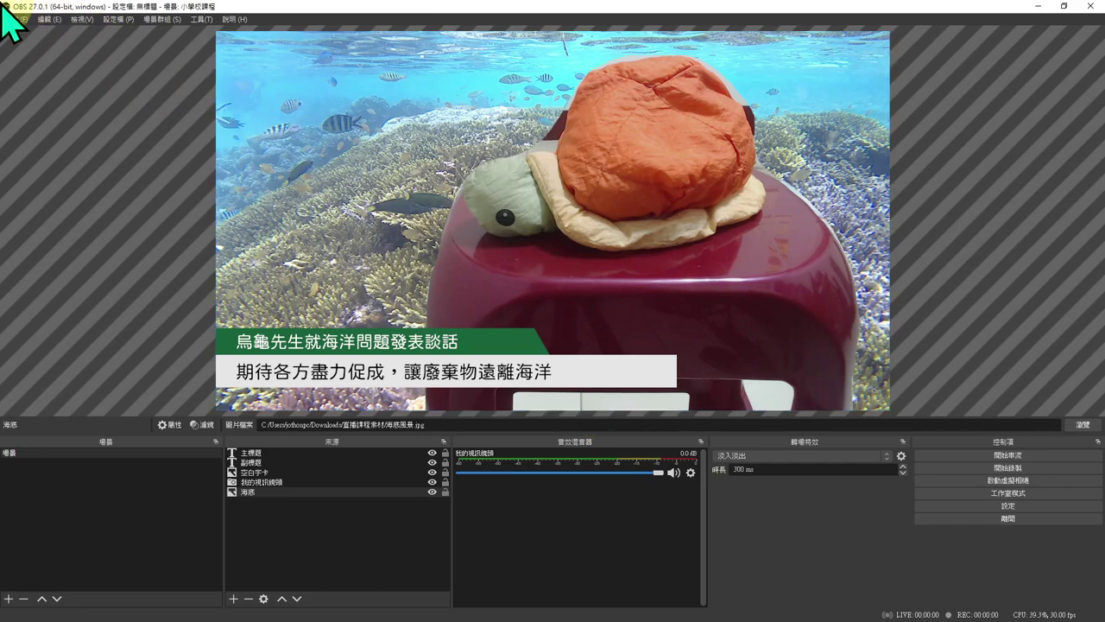
click(16, 19)
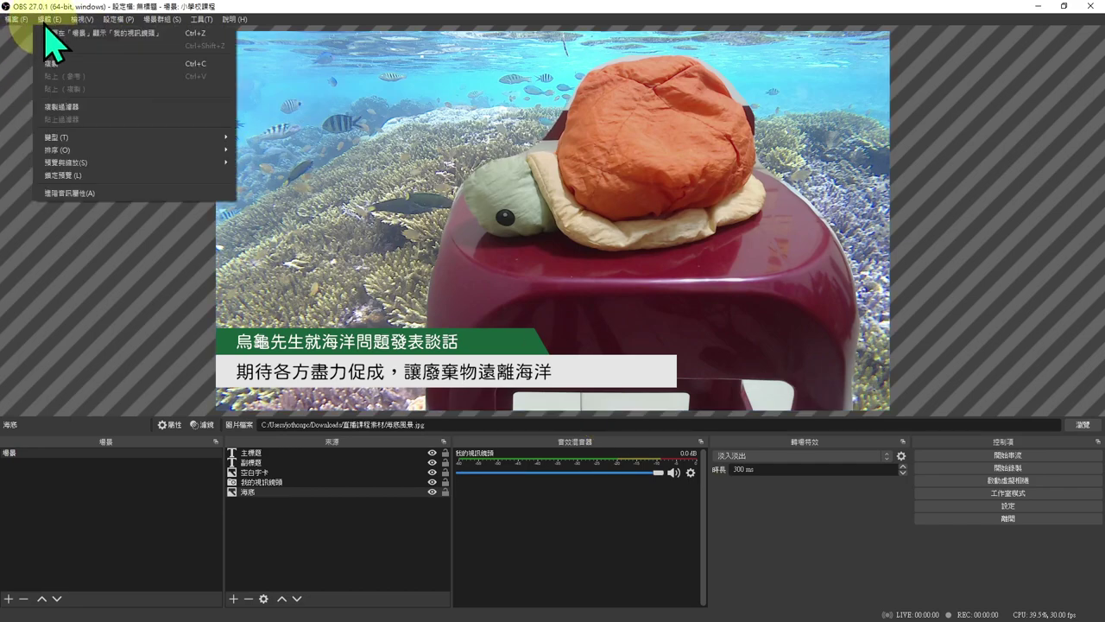
click(24, 36)
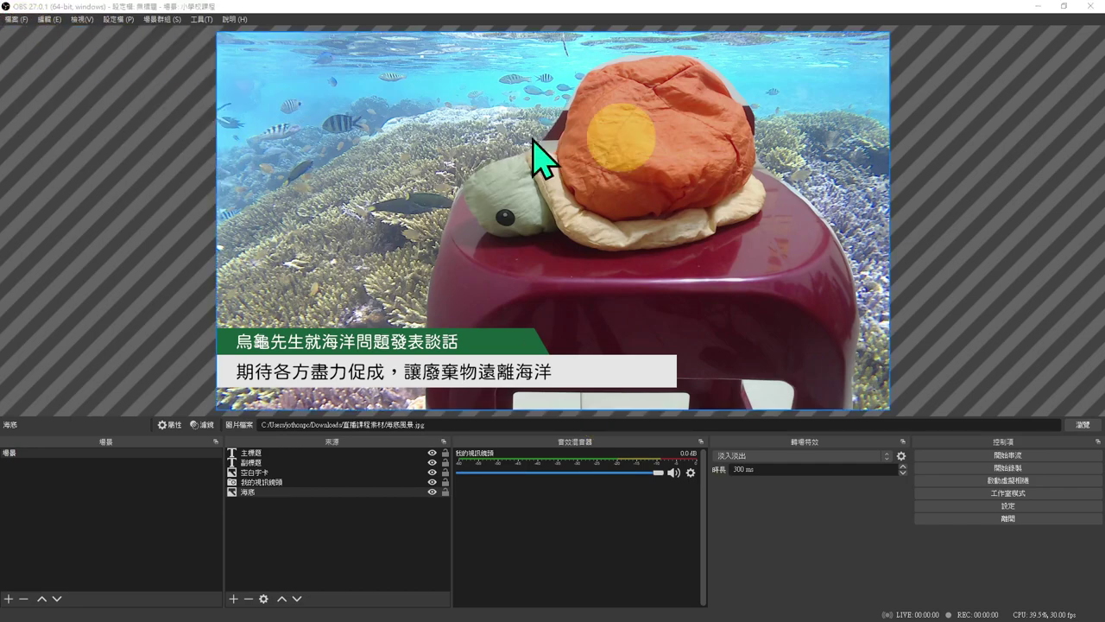
drag(1046, 169, 468, 198)
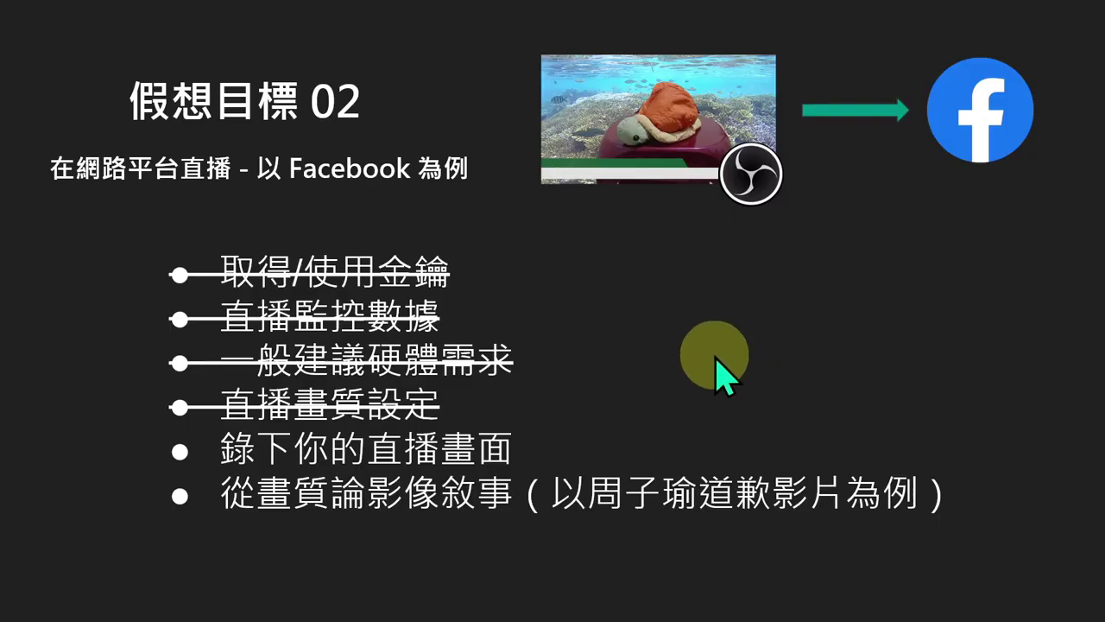
click(720, 365)
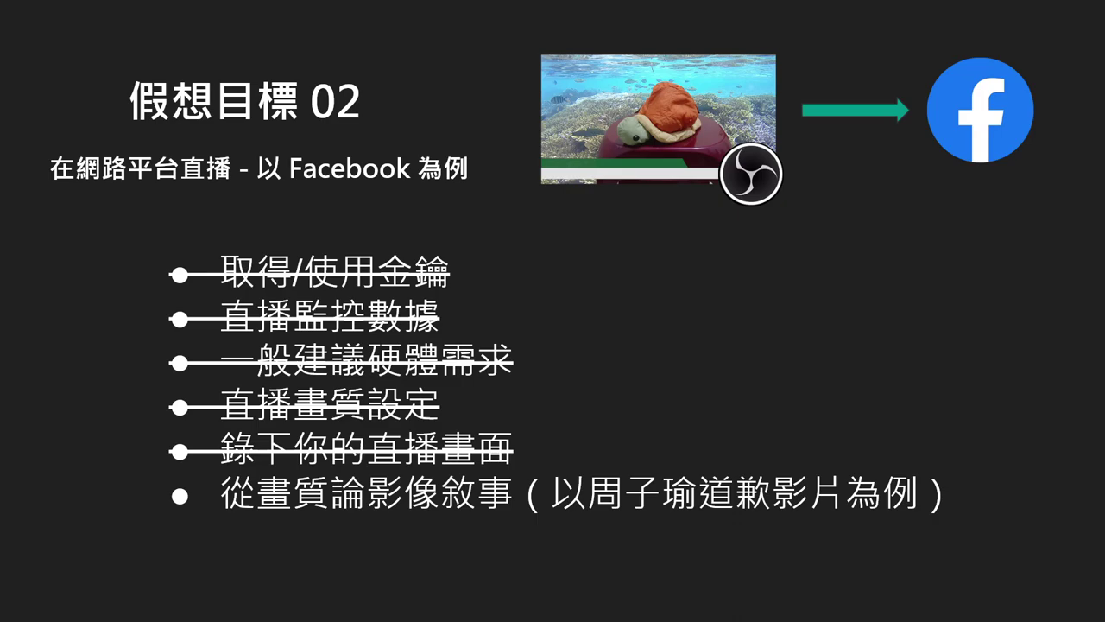
click(855, 354)
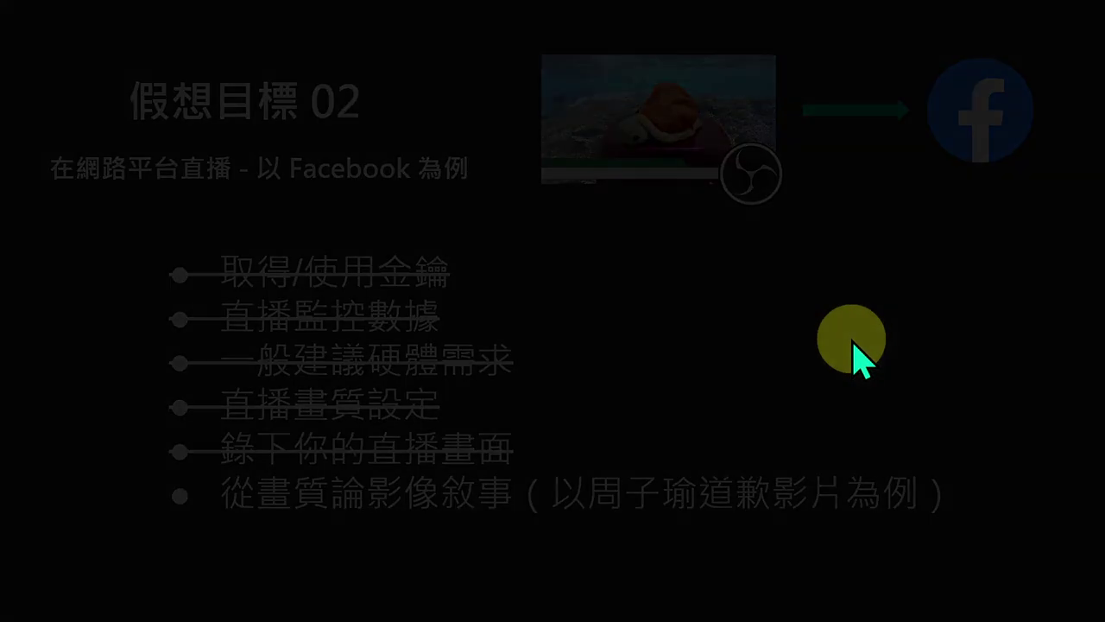